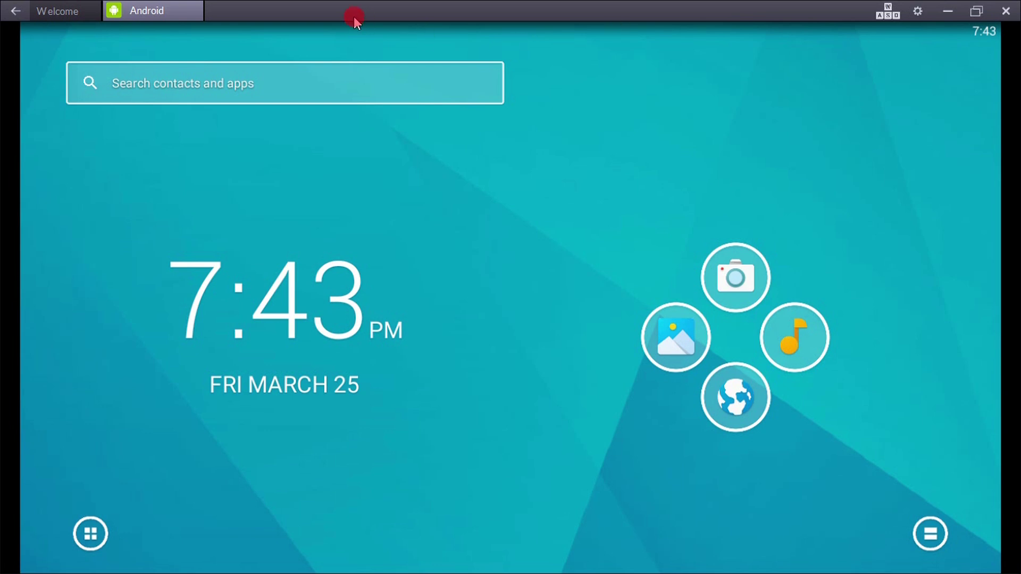
Open the sdcard folder in ES File Explorer and install gDosBox_0.7.5.5.apk.
left_click(91, 532)
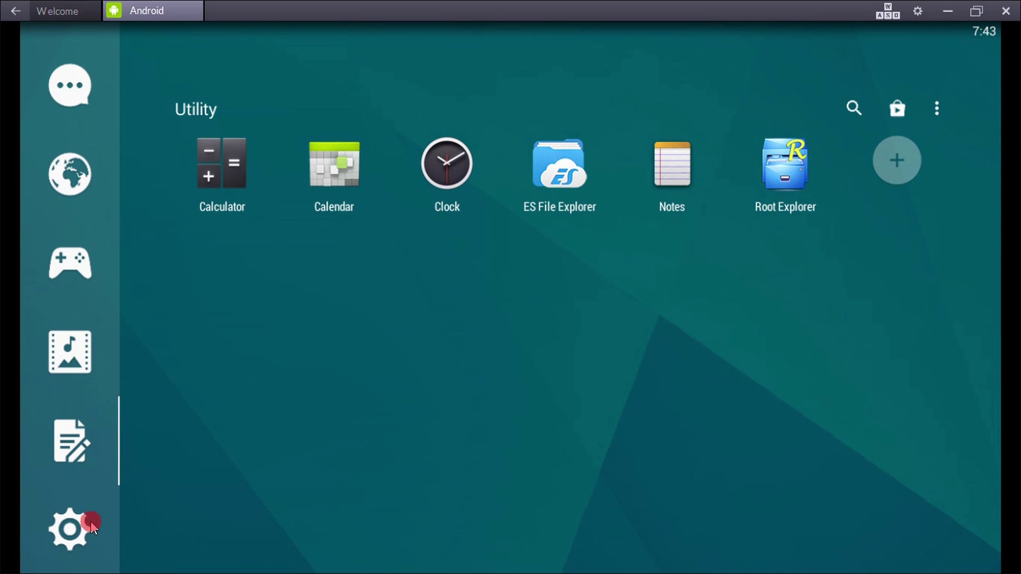
left_click(559, 171)
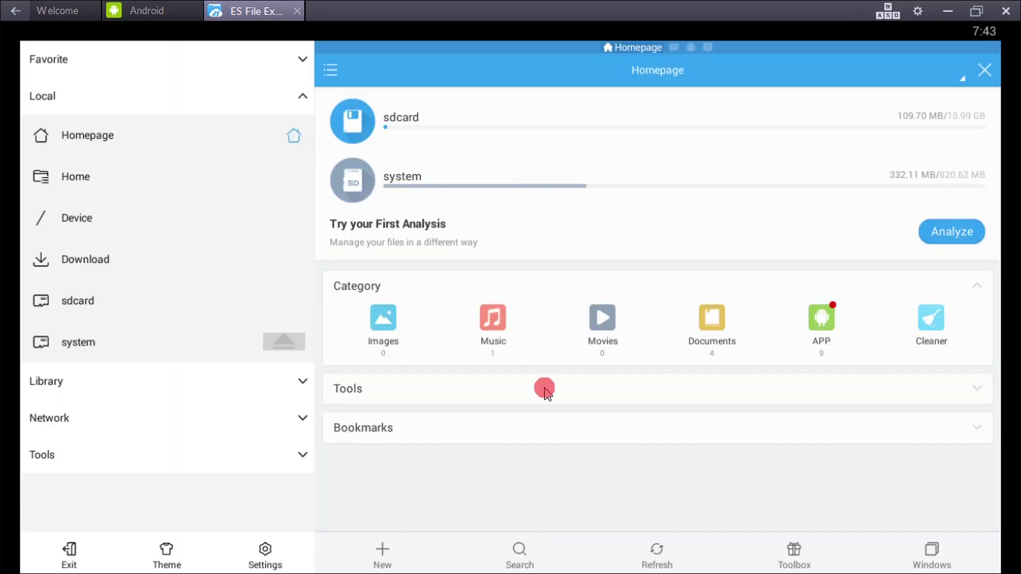
left_click(449, 113)
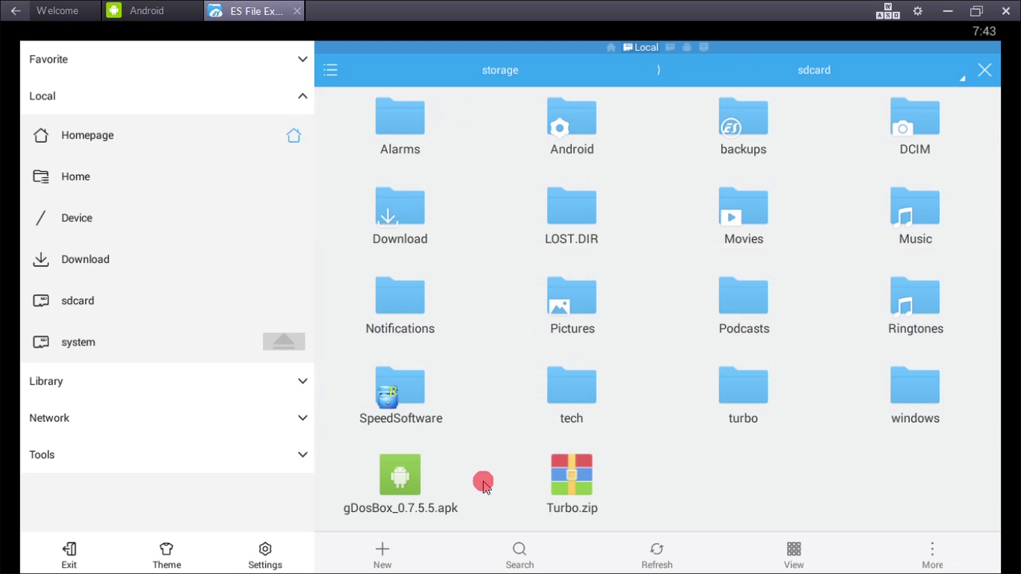
left_click(407, 486)
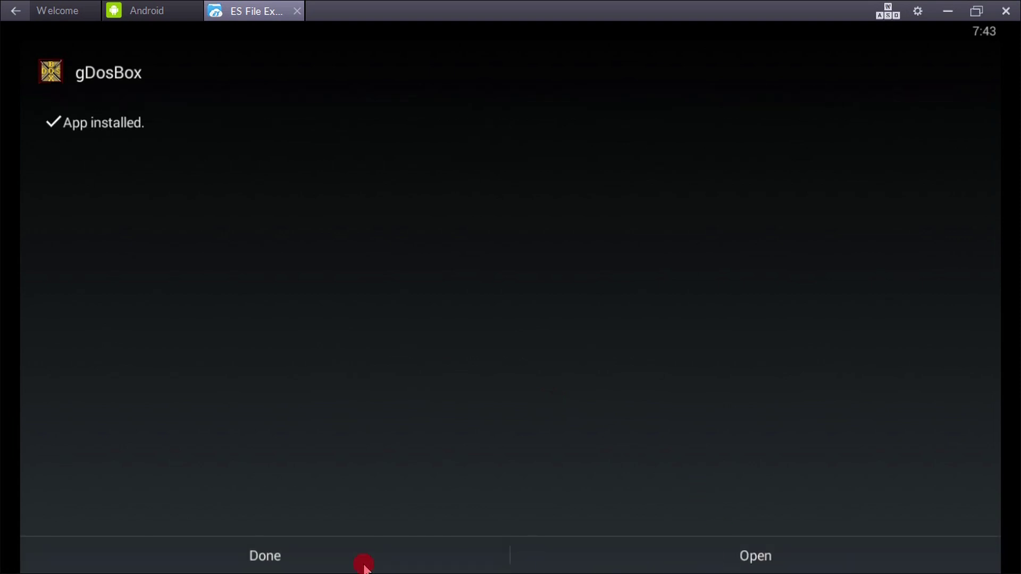
left_click(492, 515)
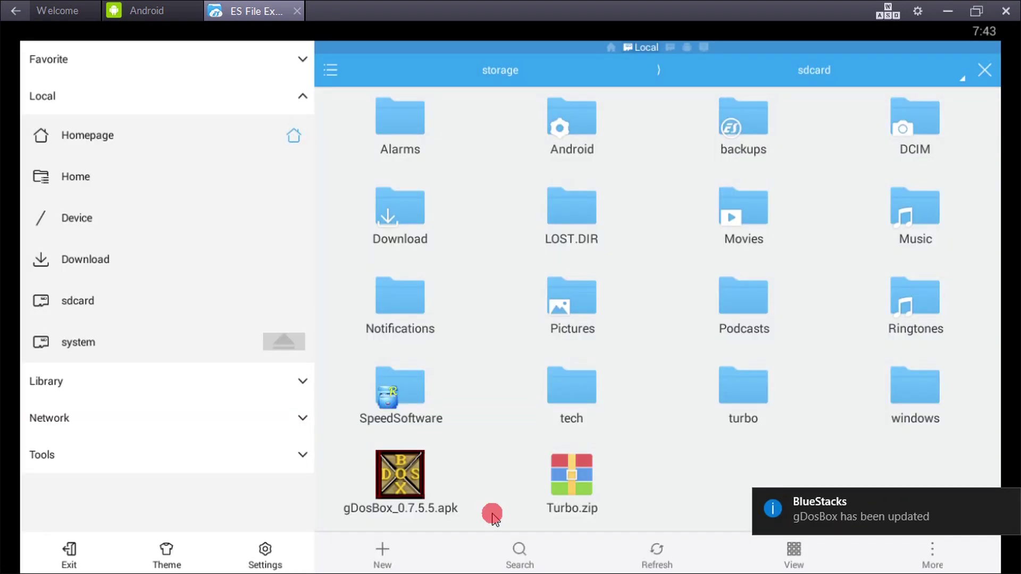
Extract the turbo folder from Turbo.zip to the chosen path /sdcard/, overwriting all existing files.
left_click(562, 468)
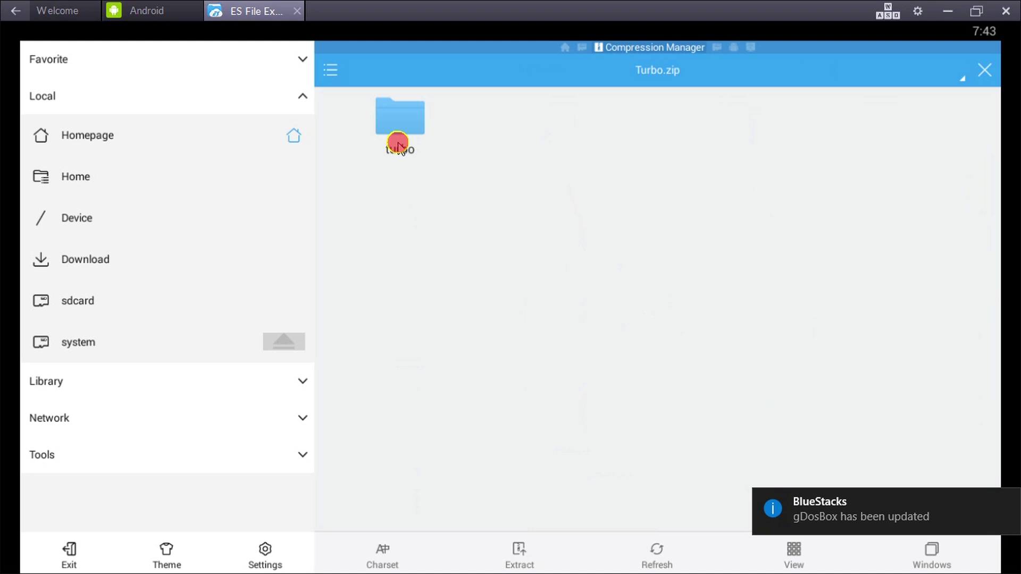
left_click(398, 145)
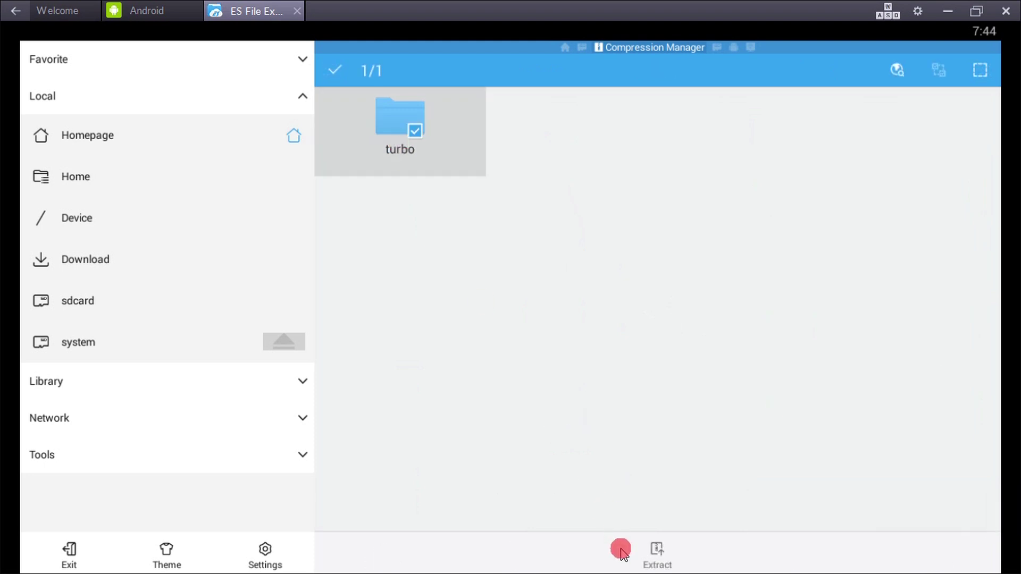
left_click(623, 553)
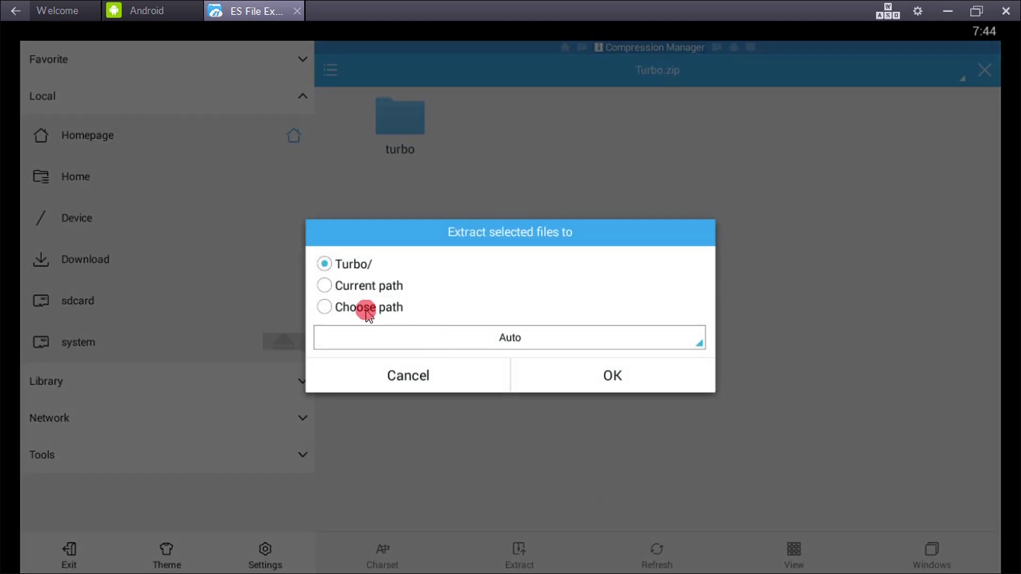
left_click(324, 307)
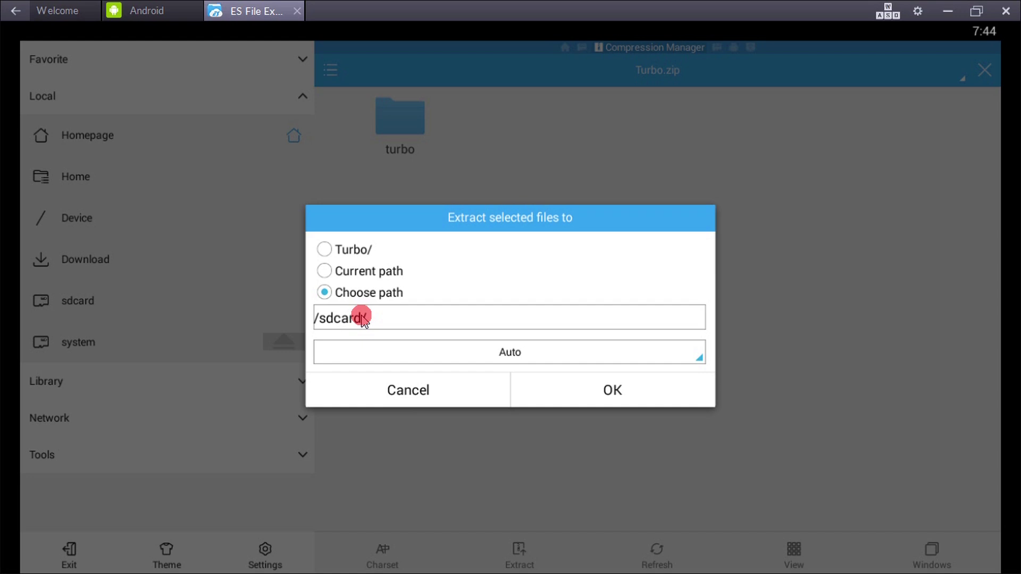
left_click(550, 400)
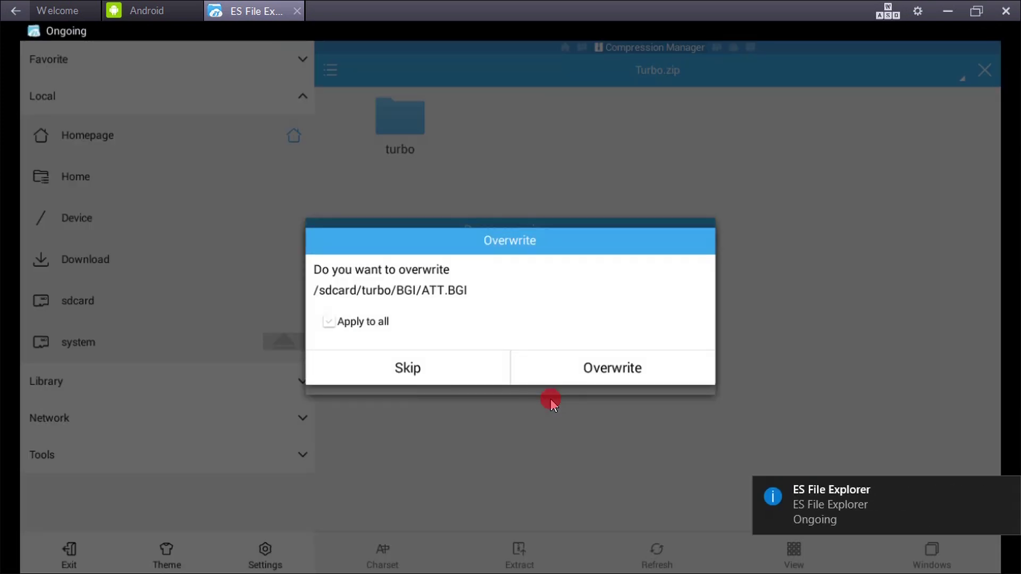
left_click(330, 322)
left_click(559, 362)
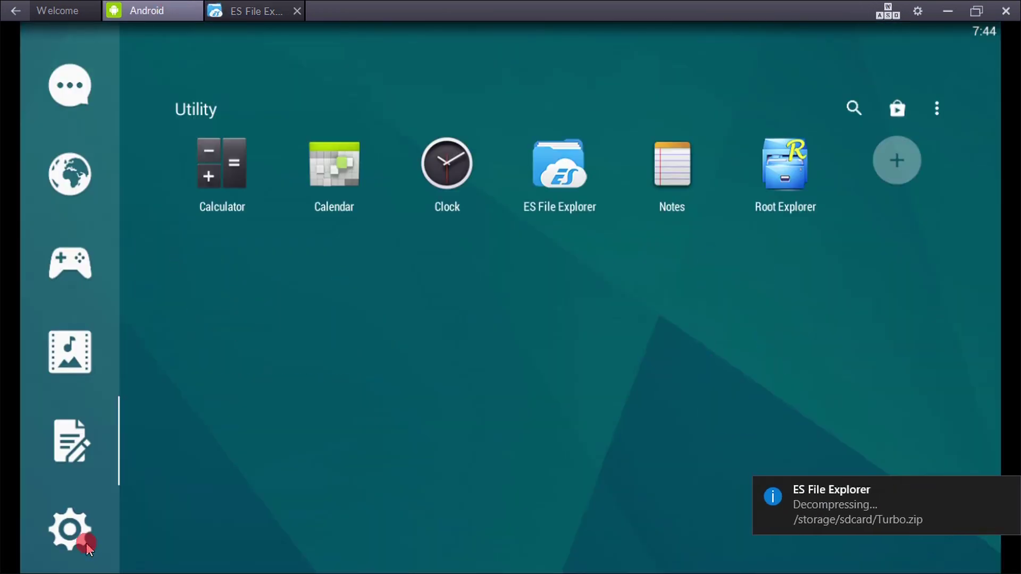
Launch gDosBox from the Games category of the Android apps.
left_click(43, 343)
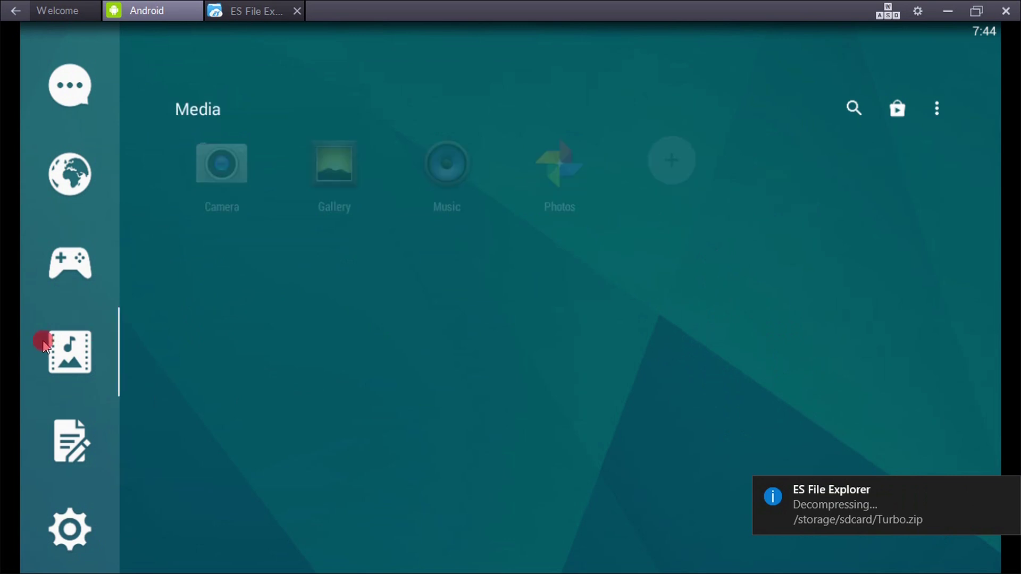
left_click(70, 227)
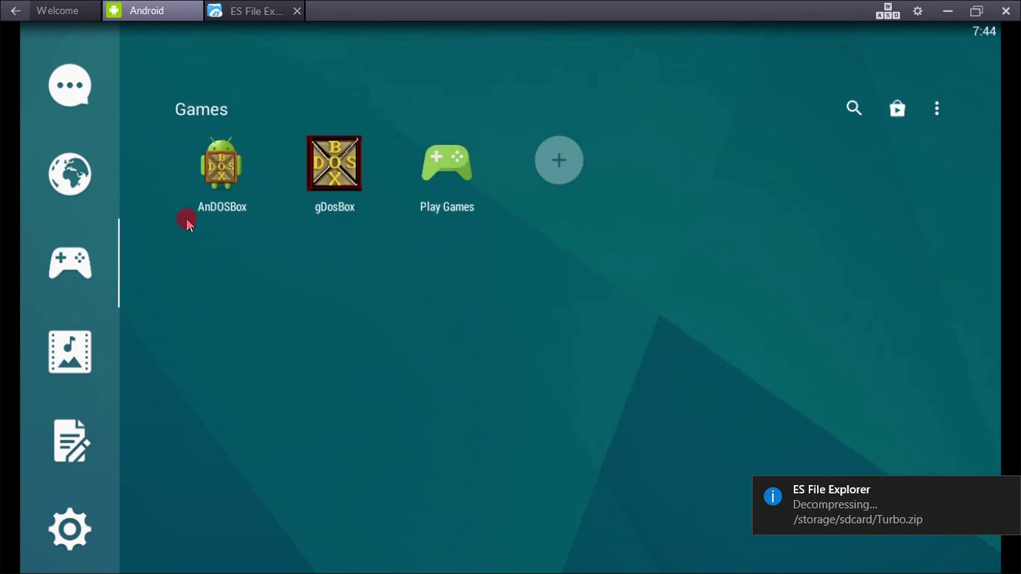
left_click(333, 188)
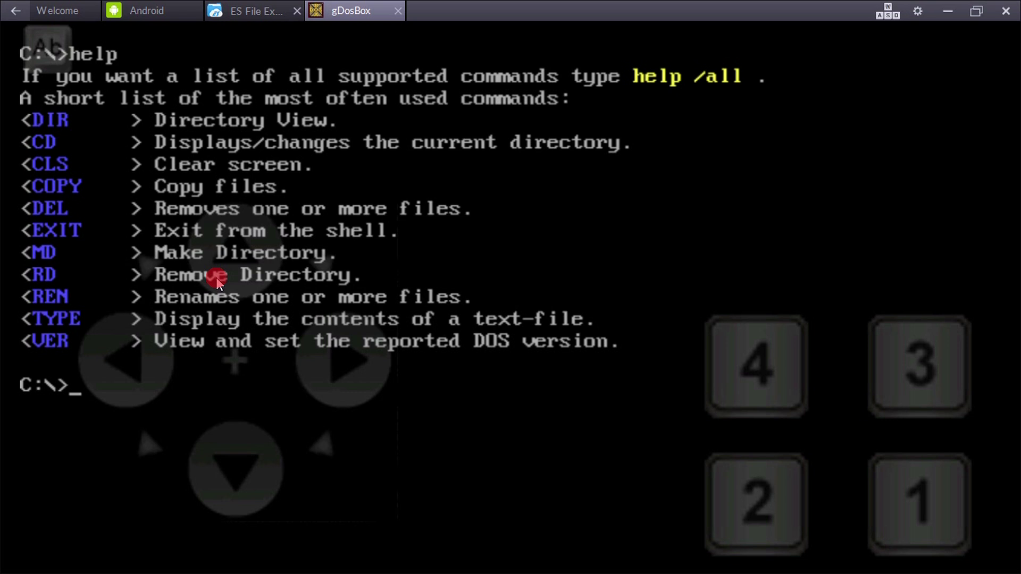
Change to the C:\TURBO\BIN directory and start the Turbo C++ compiler with the command tc.
type("cd")
type("turbo")
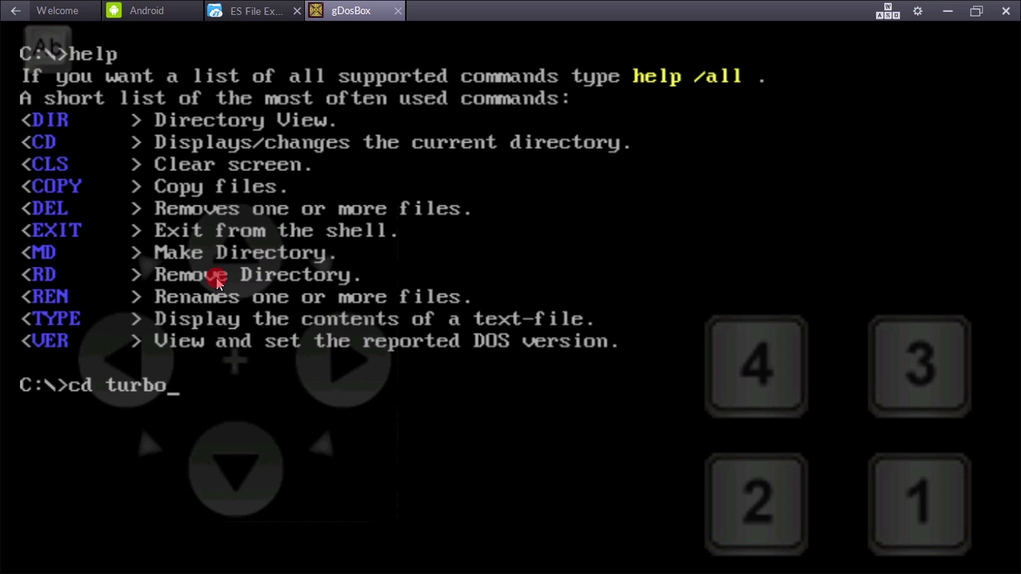
key("Return")
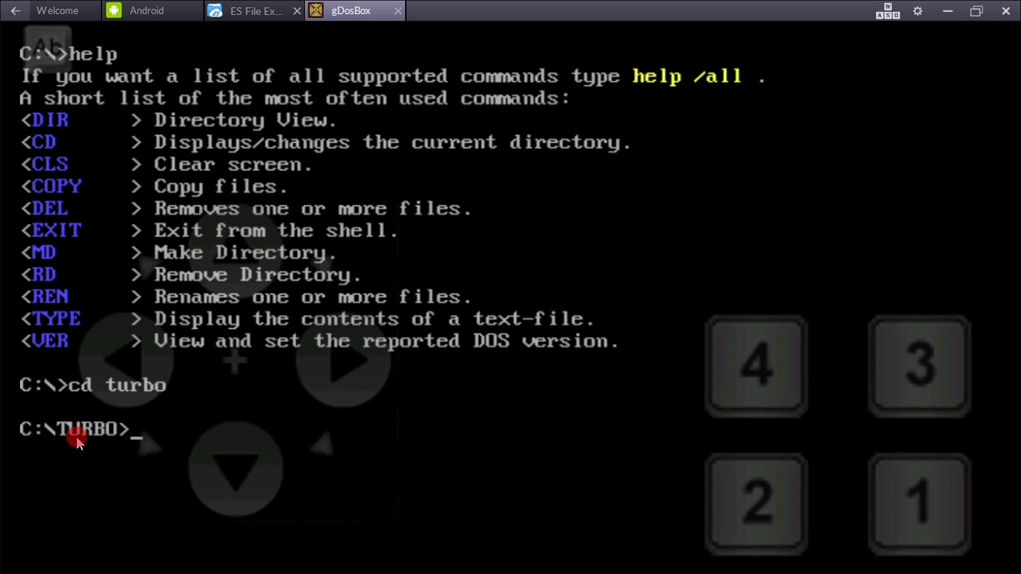
type("cdbin")
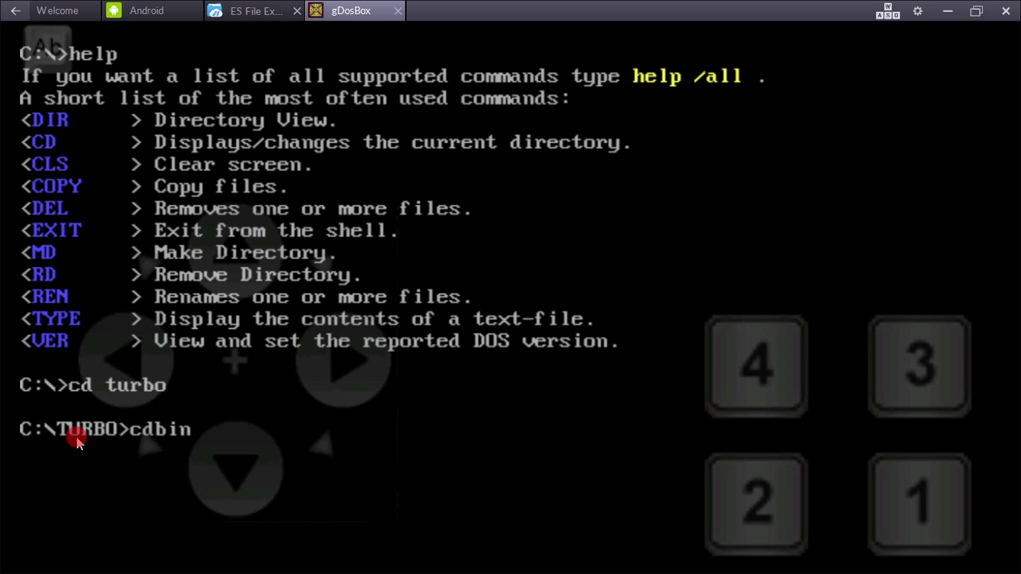
key("BackSpace")
key("BackSpace")
key("BackSpace")
type("bin")
key("Return")
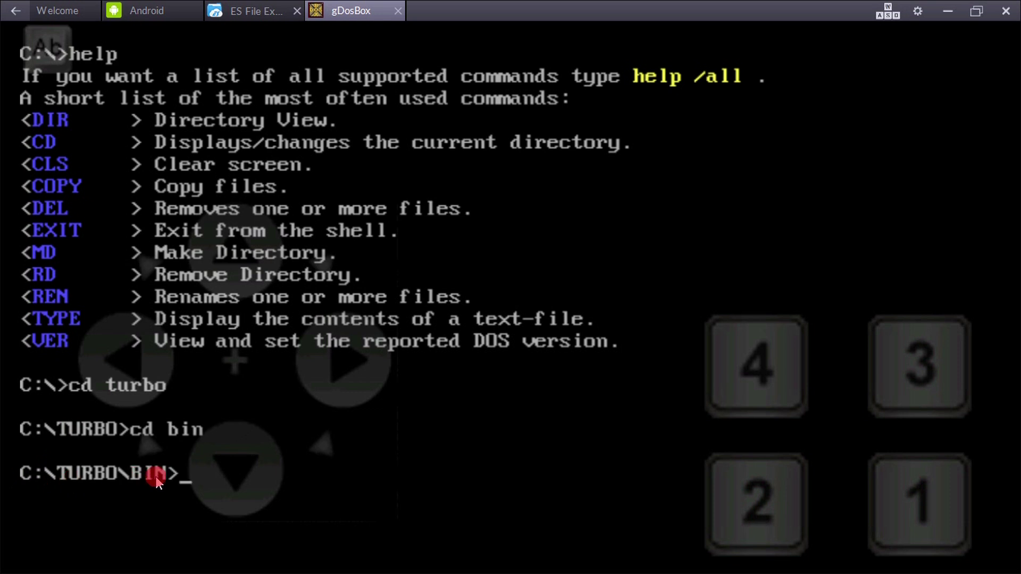
type("tc")
key("Return")
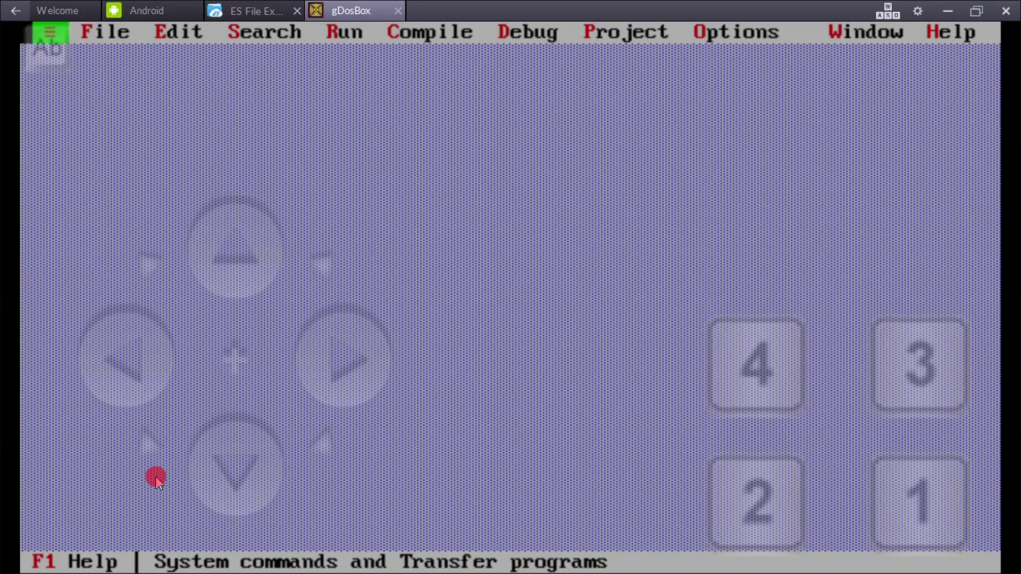
left_click_drag(156, 482, 154, 453)
key("Return")
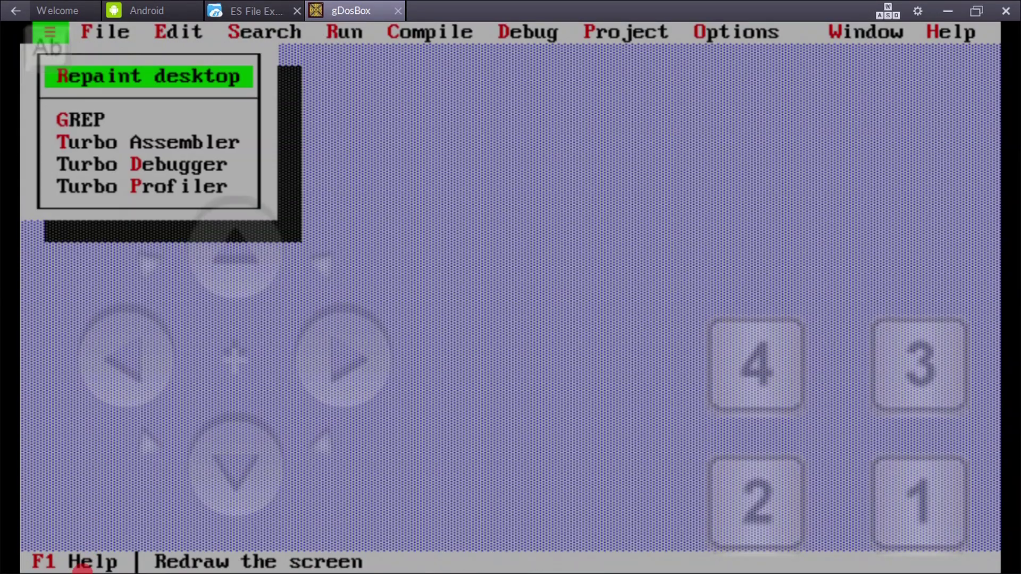
key("Right")
key("Right")
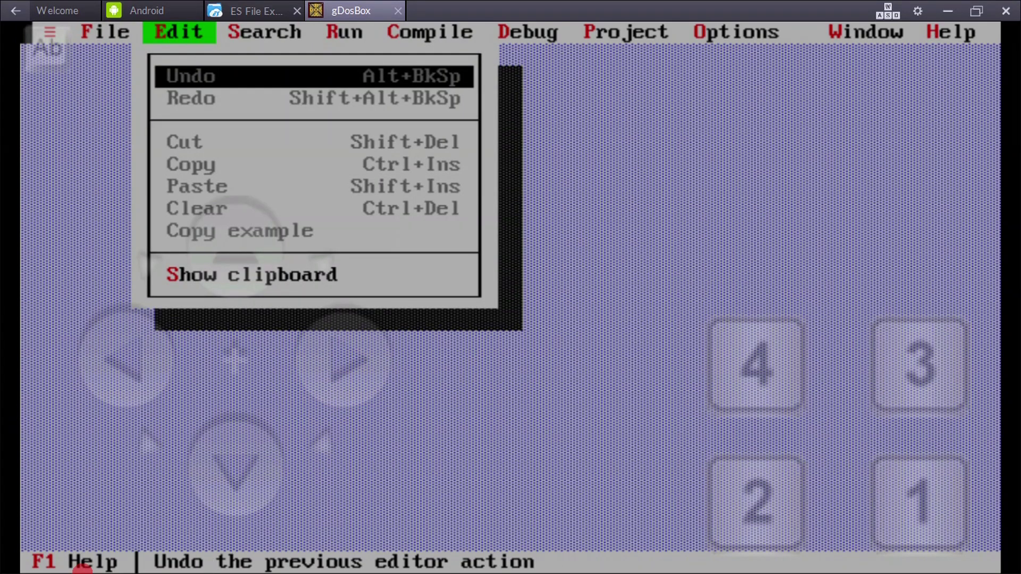
key("Right")
key("Right")
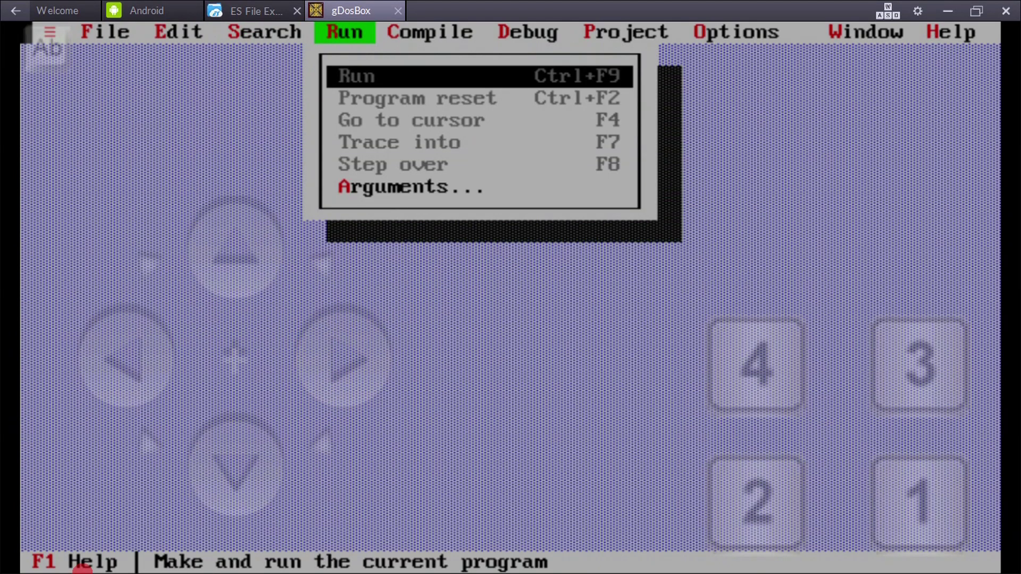
key("Right")
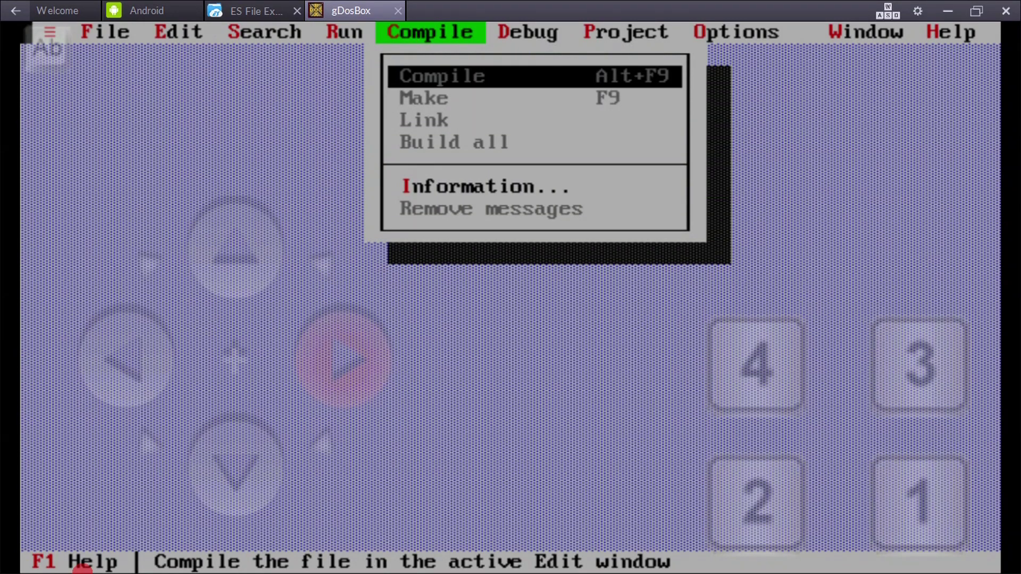
key("Left")
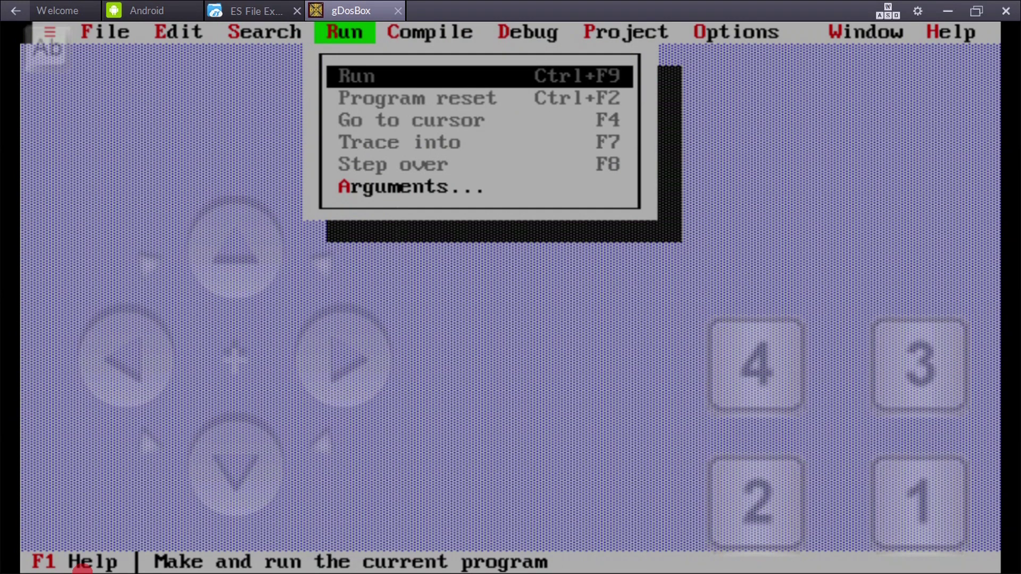
Open the source file PATTERN.CPP from the C:\TURBO\BIN directory.
key("Left")
key("Left")
key("Left")
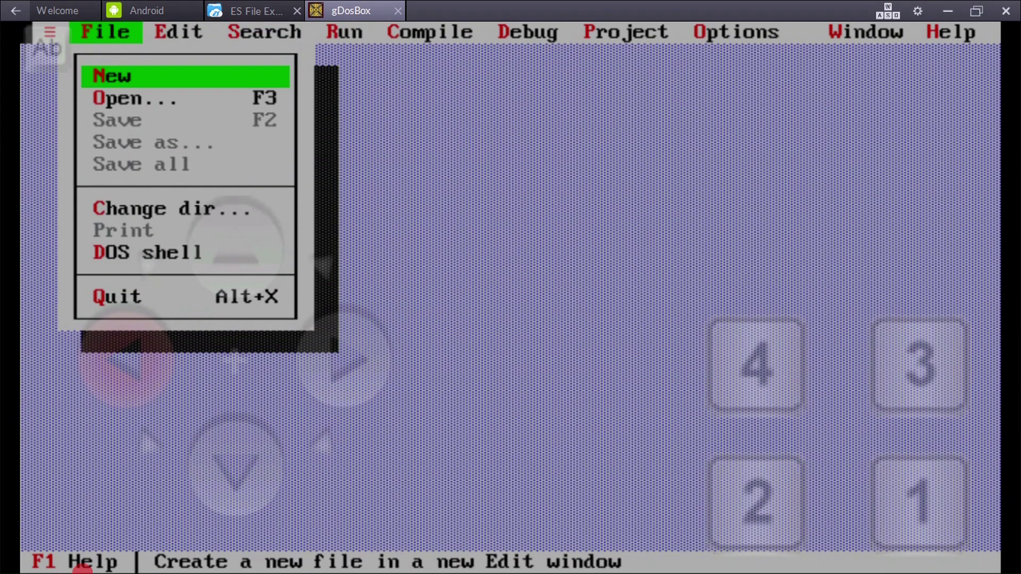
key("Down")
key("Up")
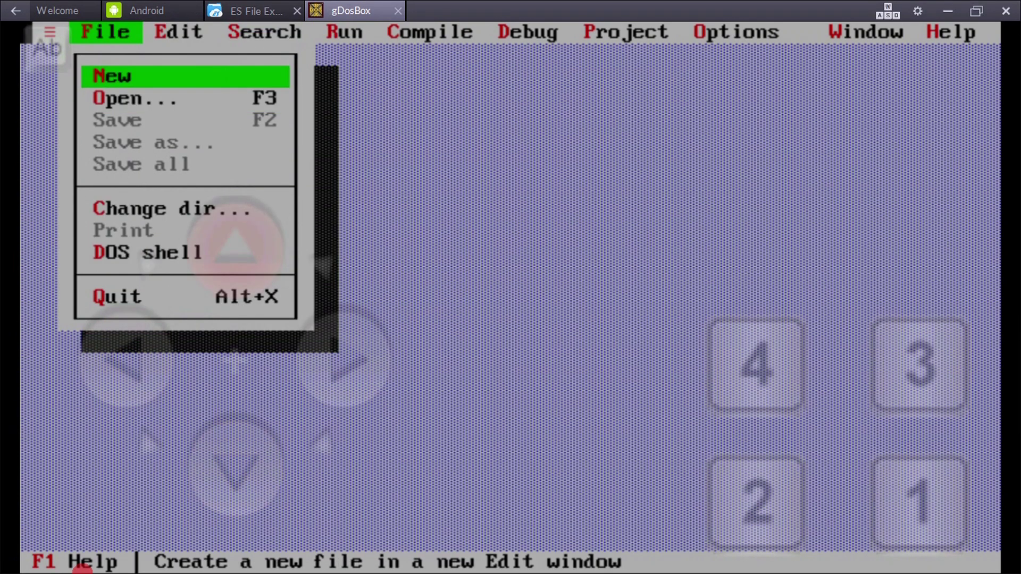
key("Down")
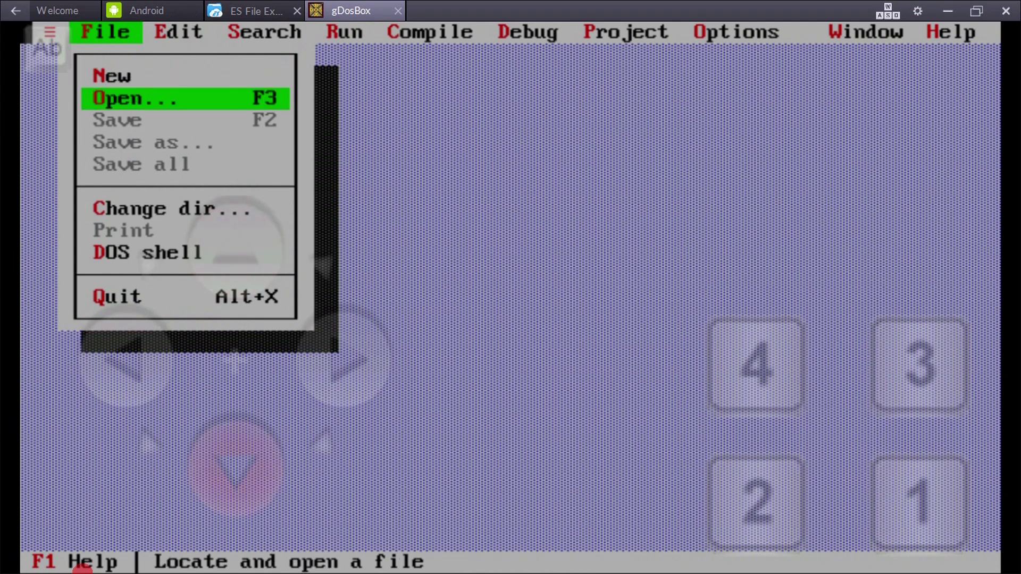
key("Return")
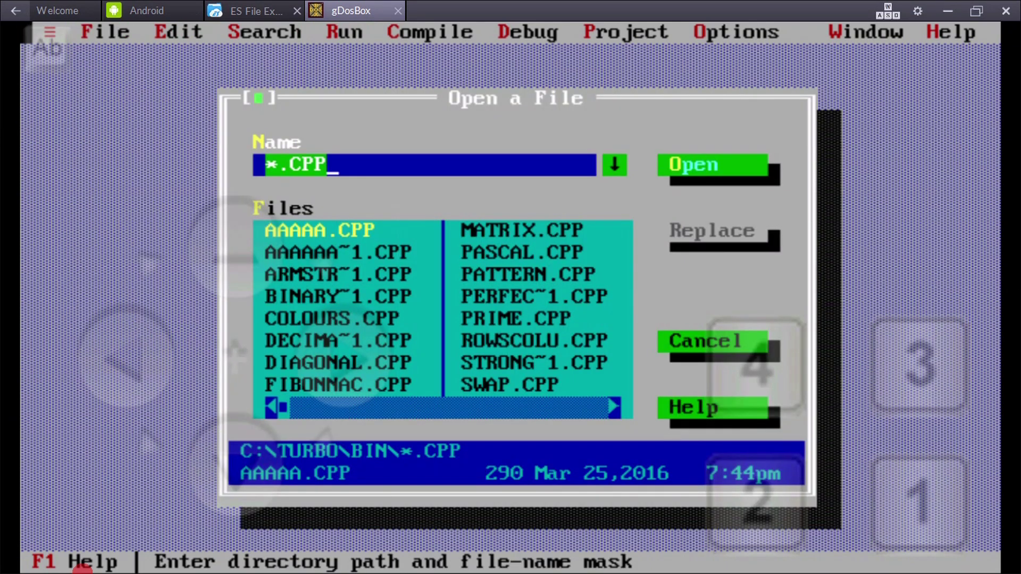
key("Tab")
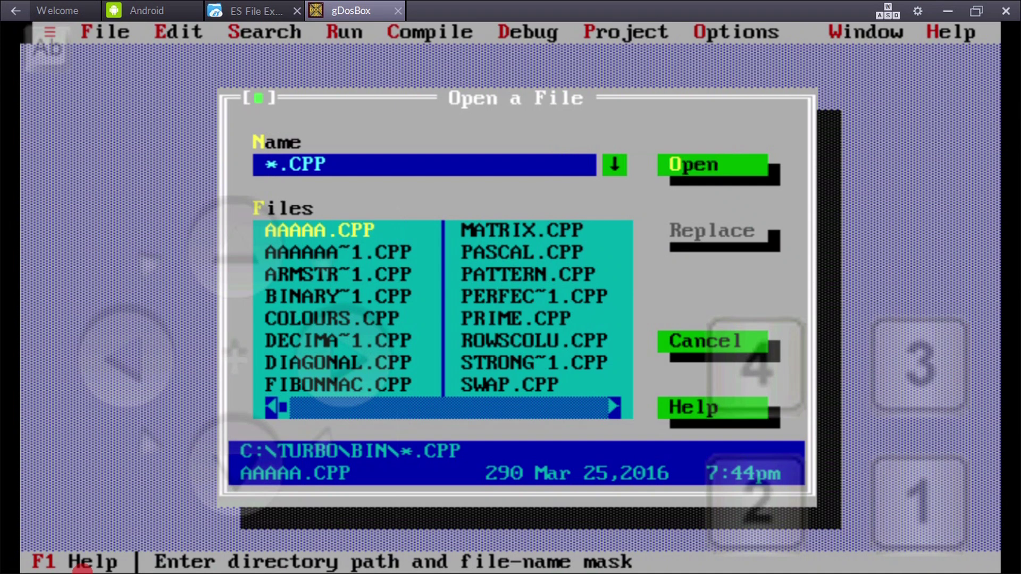
key("Down")
key("Down")
key("Down")
key("Down")
key("Down")
key("Down")
key("Down")
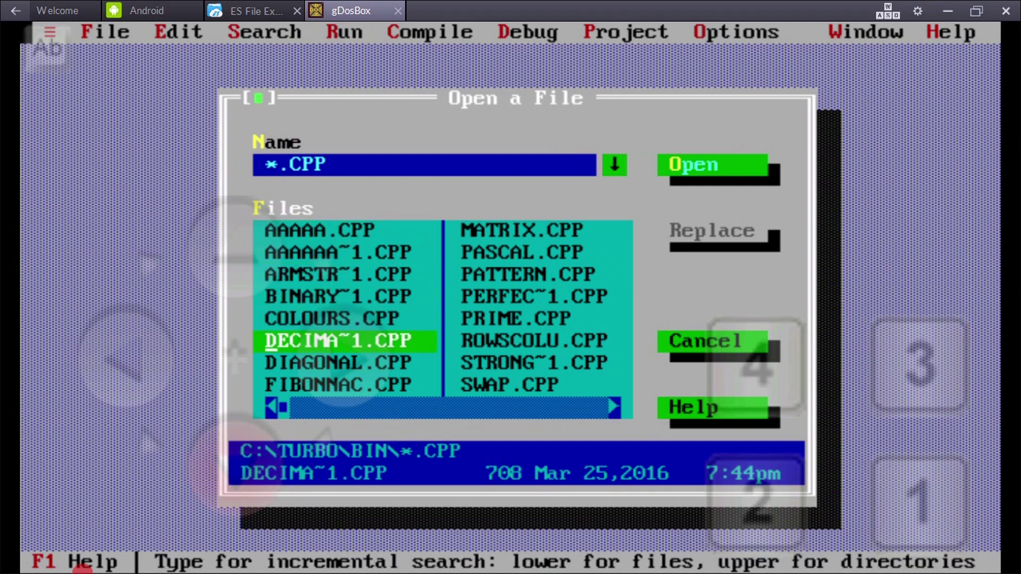
key("Down")
key("Down")
key("Down")
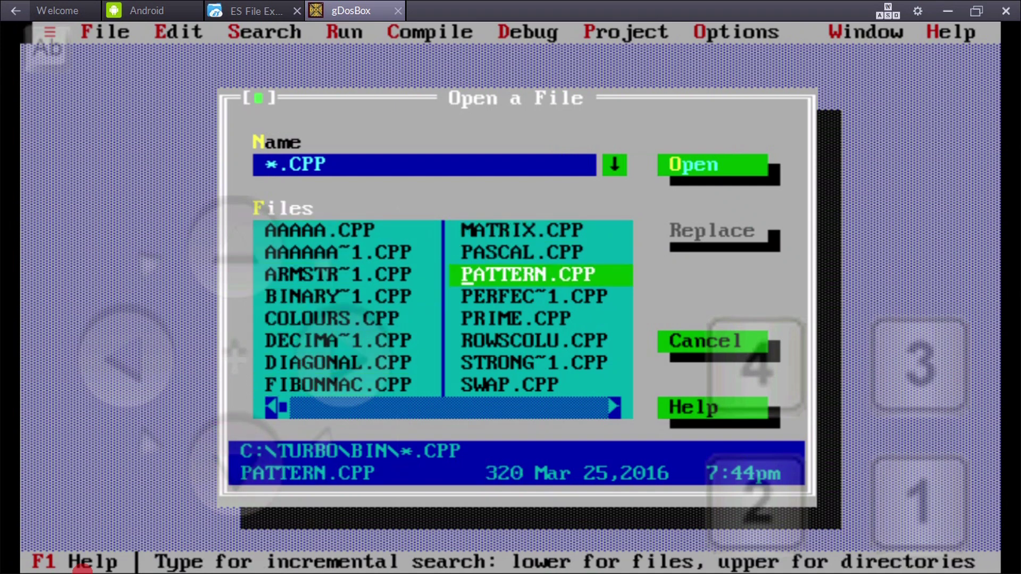
key("Return")
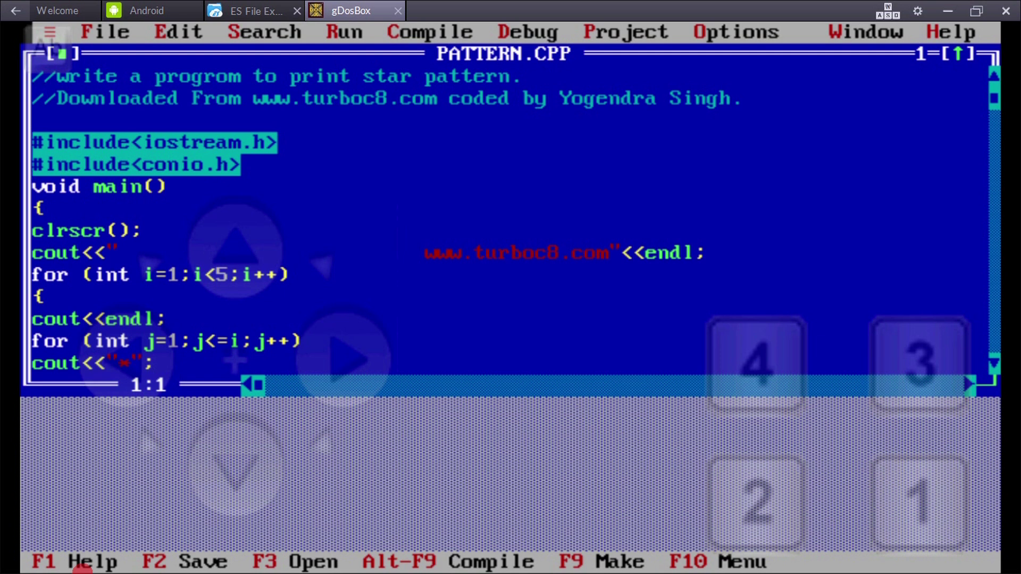
Compile PATTERN.CPP with its source text left as it was.
key("Return")
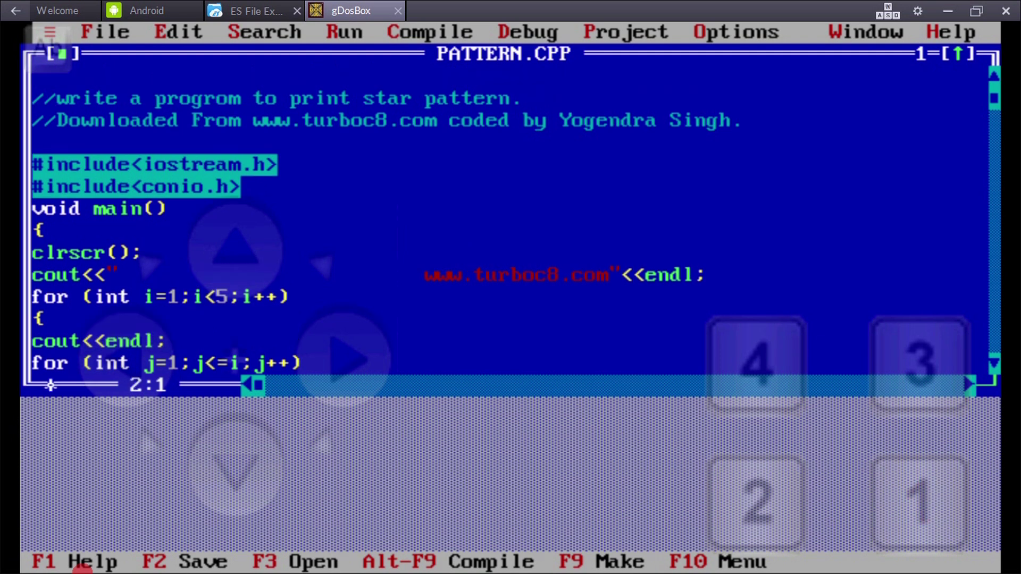
key("BackSpace")
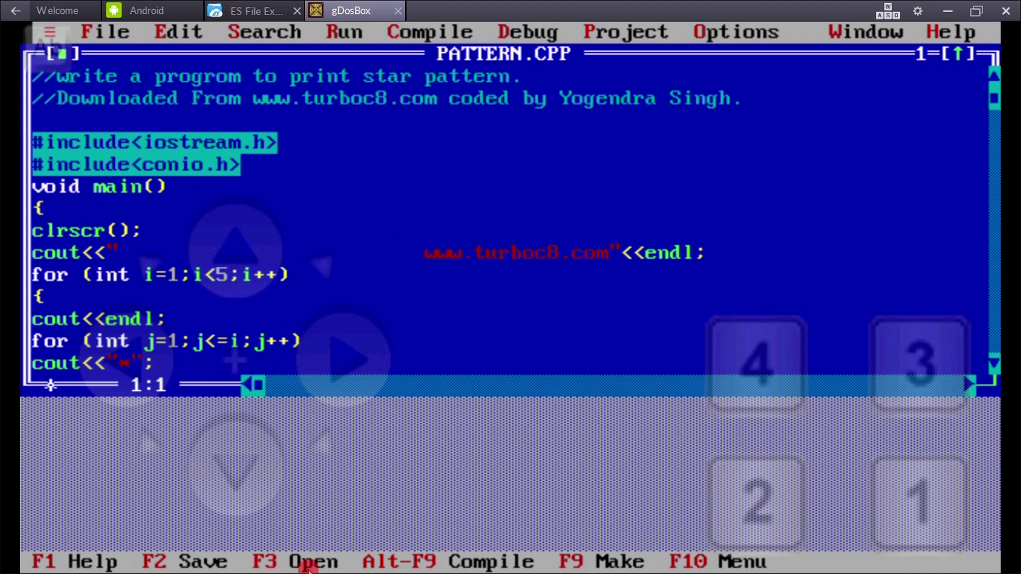
left_click(400, 563)
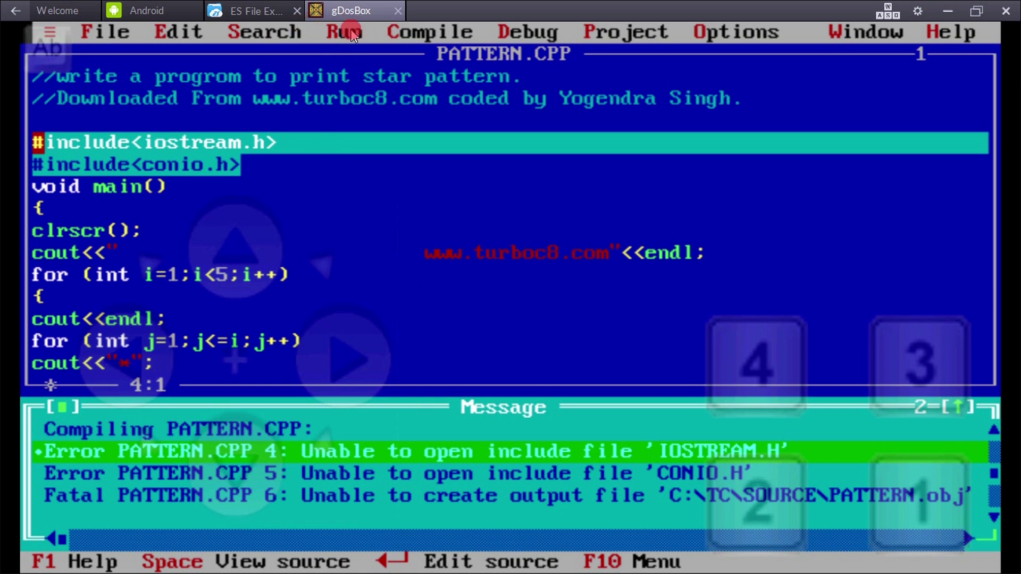
Quit Turbo C++ without saving PATTERN.CPP, and close gDosBox with the exit command.
left_click(104, 34)
key("Right")
key("Down")
key("Down")
key("Down")
key("Down")
key("Down")
key("Down")
key("Down")
key("Down")
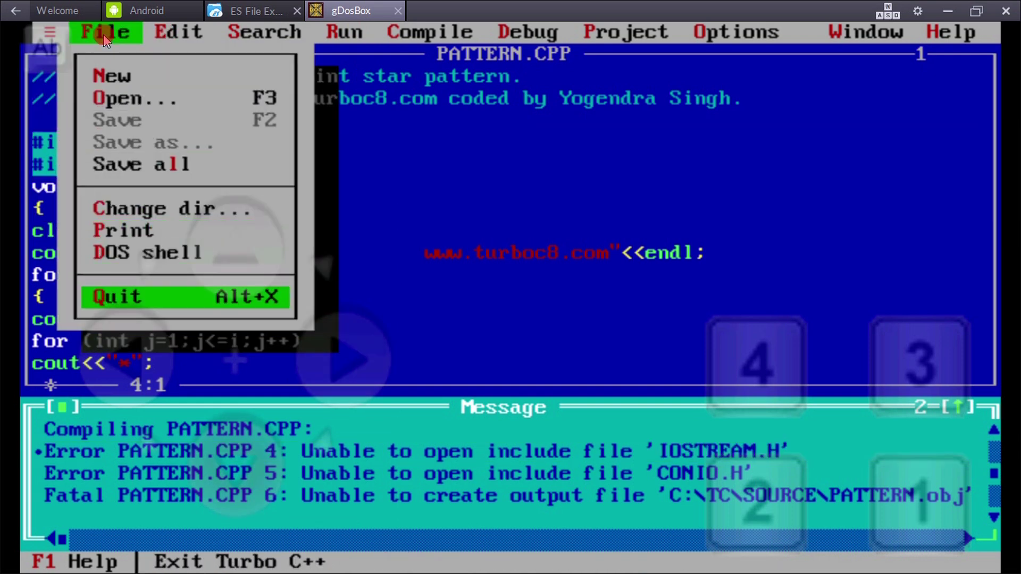
key("Return")
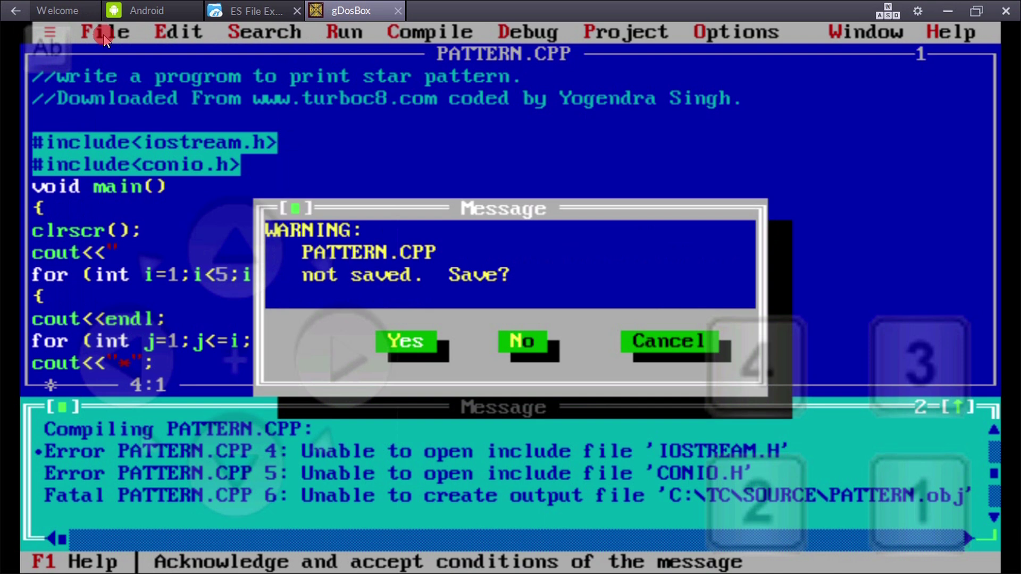
key("n")
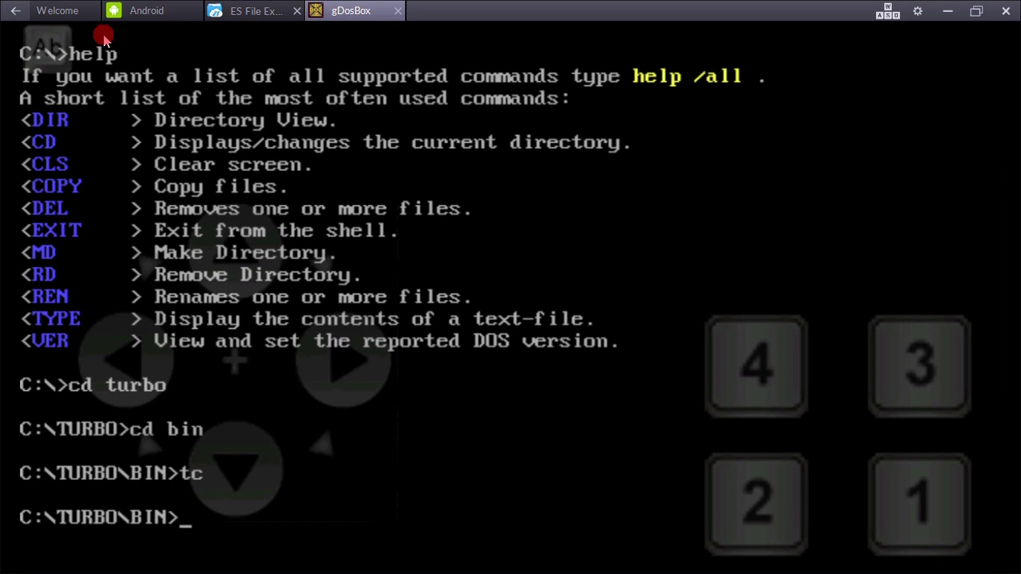
type("exit")
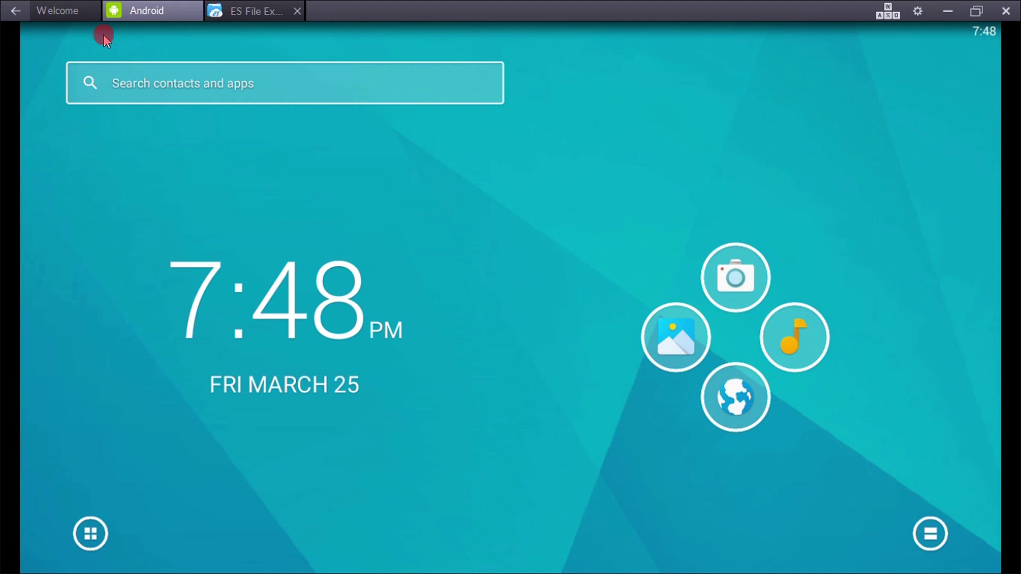
left_click(90, 543)
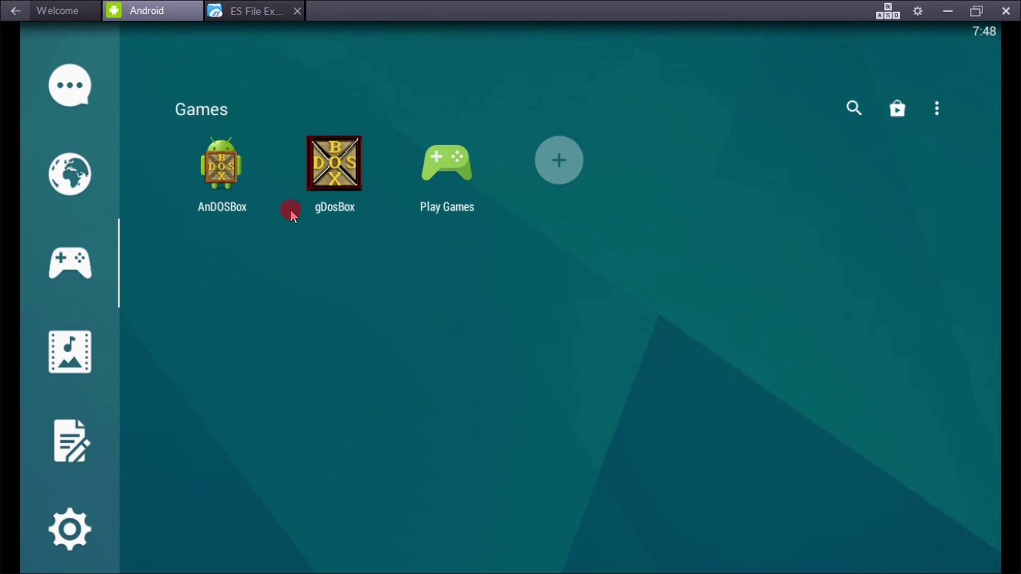
left_click(222, 165)
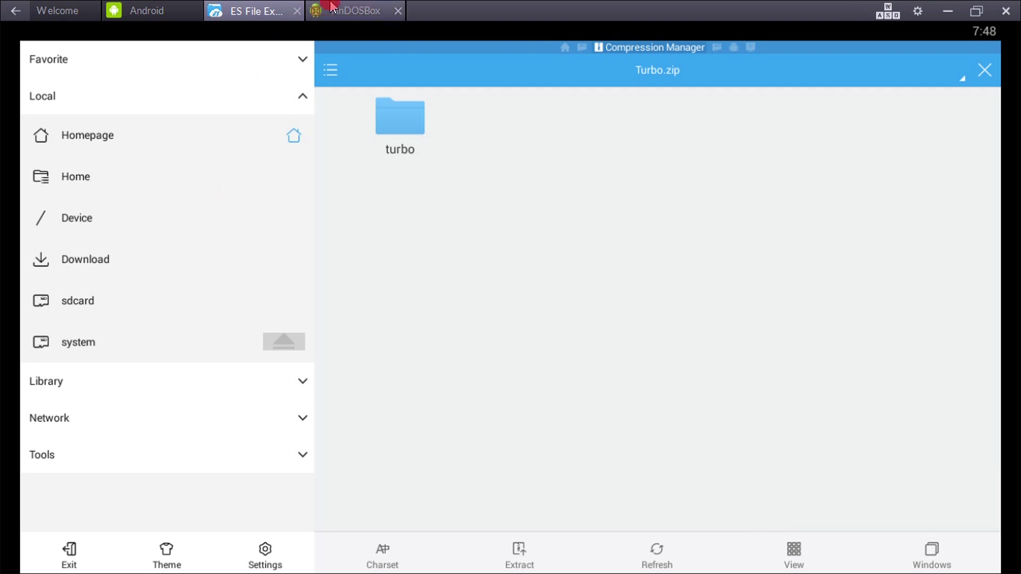
left_click(346, 11)
left_click(396, 12)
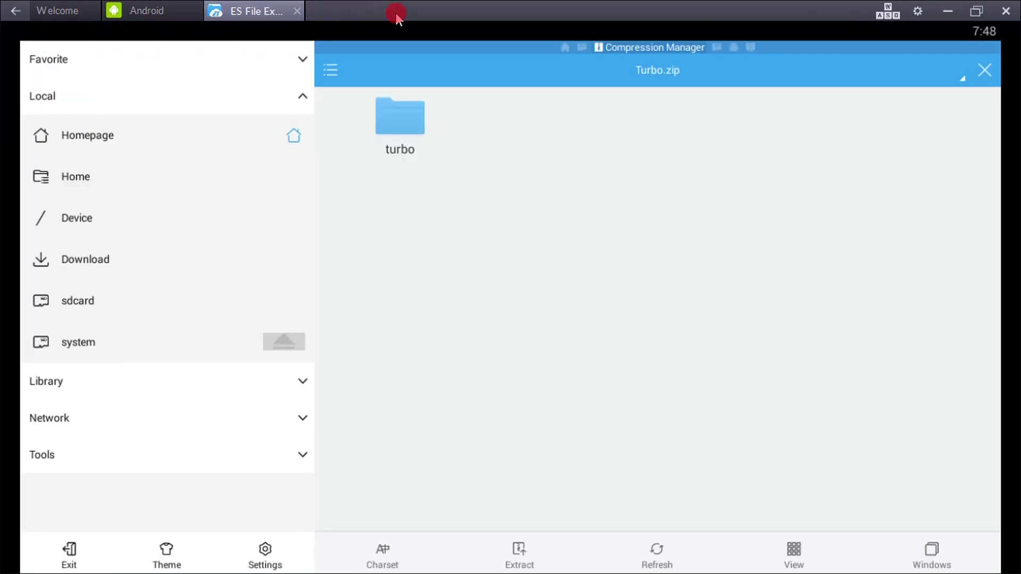
Close ES File Explorer and open the list of Android apps from the home screen.
left_click(296, 12)
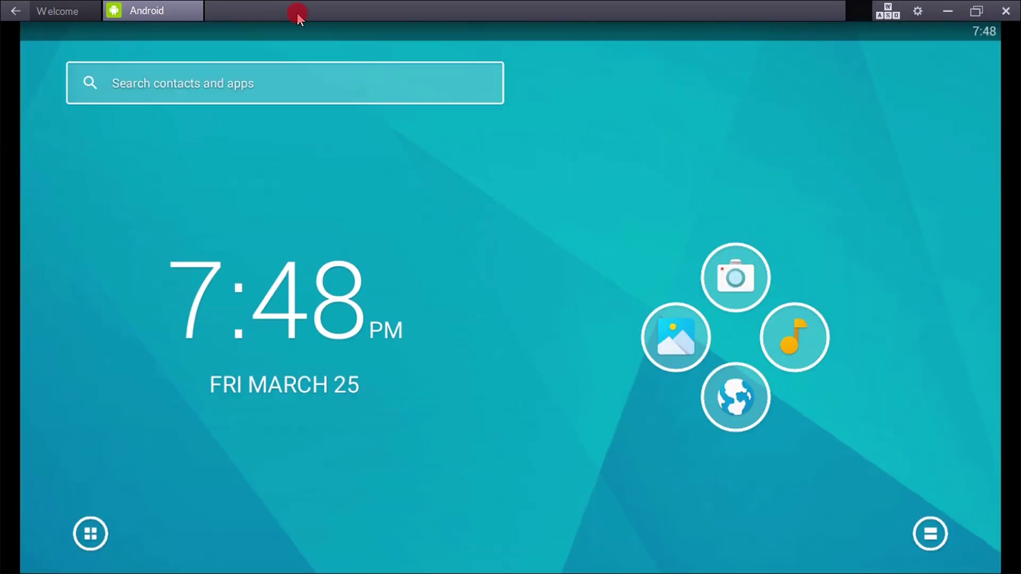
left_click(153, 13)
left_click(90, 533)
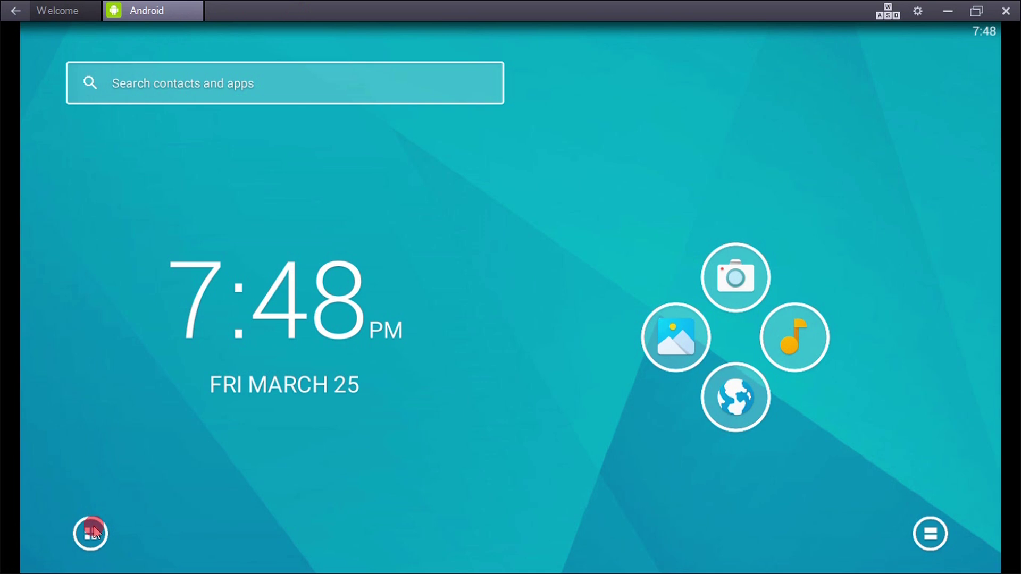